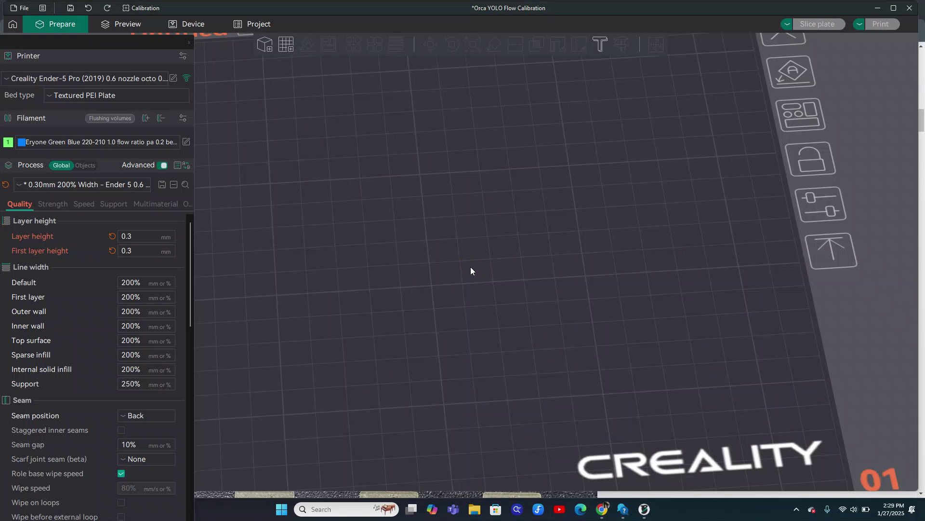
# Show the Calibration menu's Flow rate submenu listing Pass 1, Pass 2 and both YOLO tests.
pyautogui.click(144, 8)
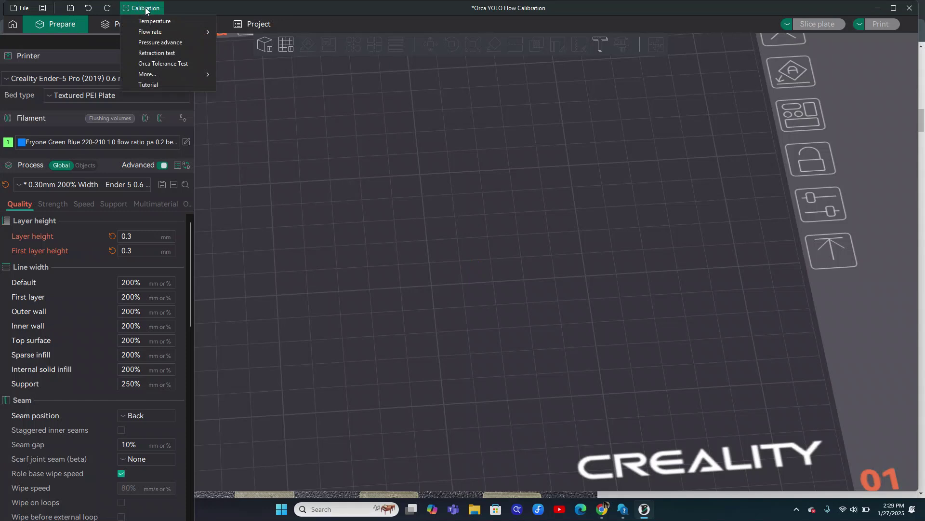
pyautogui.moveTo(158, 31)
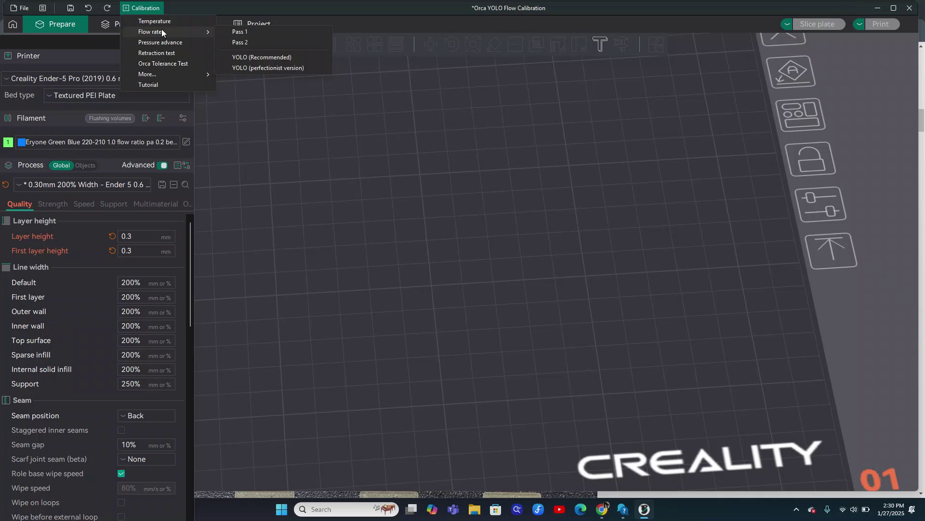
# Start the YOLO (Recommended) flow-rate test, transferring the modified settings into the new project.
pyautogui.click(251, 57)
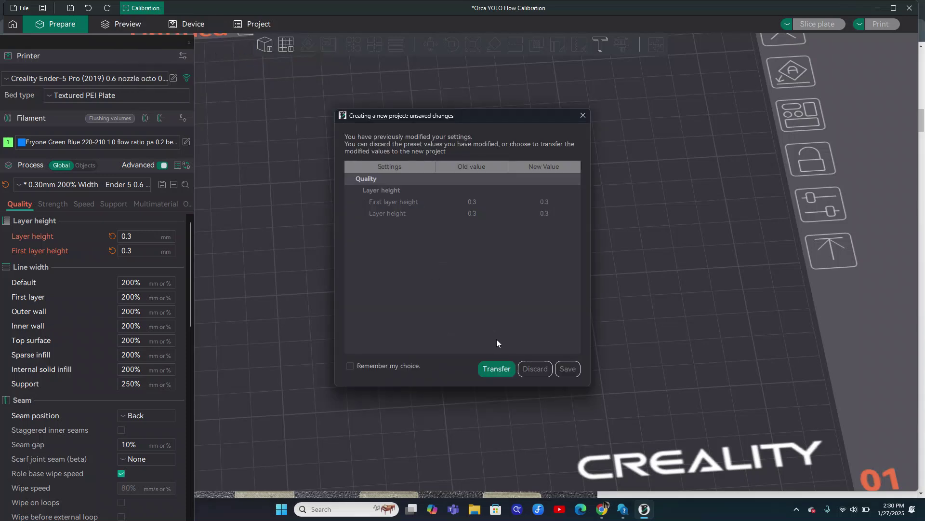
pyautogui.click(497, 369)
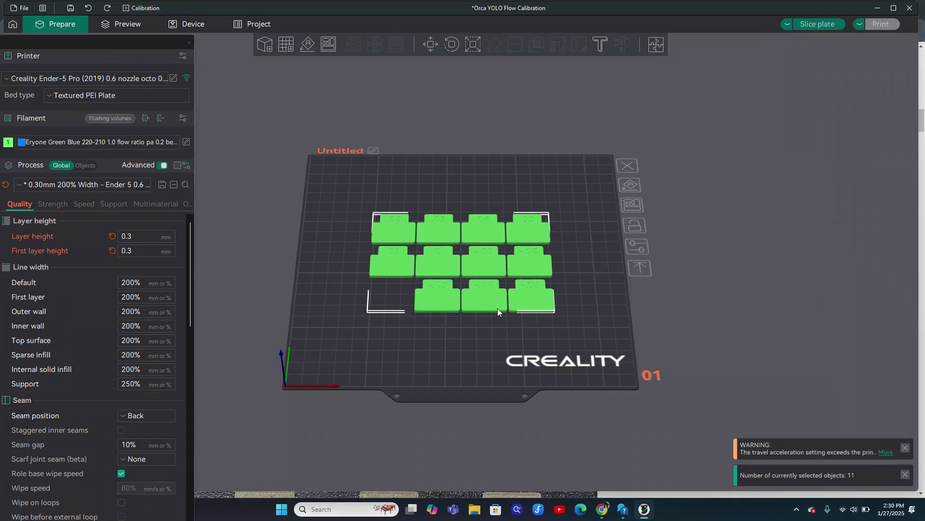
# Zoom and orbit to a top-down view where the eleven block labels, -.05 to .05, are readable.
pyautogui.press('z')
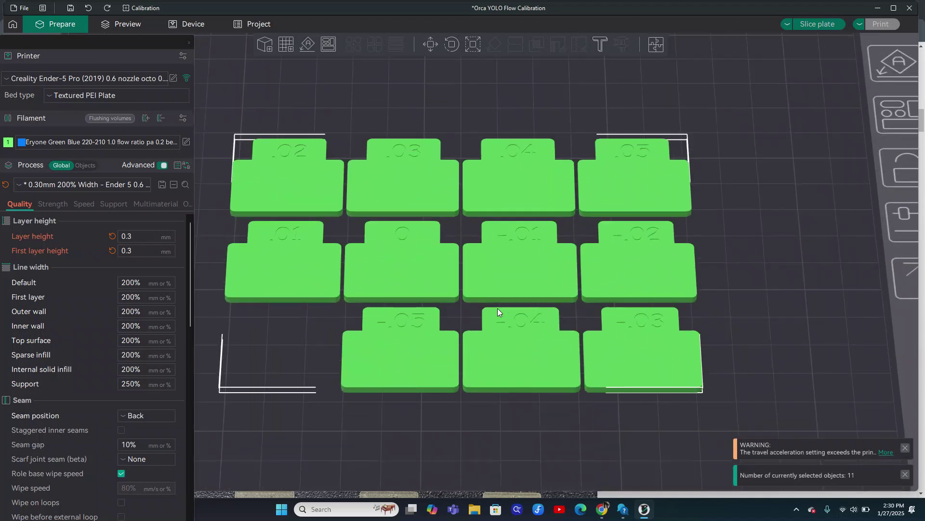
pyautogui.moveTo(463, 440); pyautogui.dragTo(466, 434)
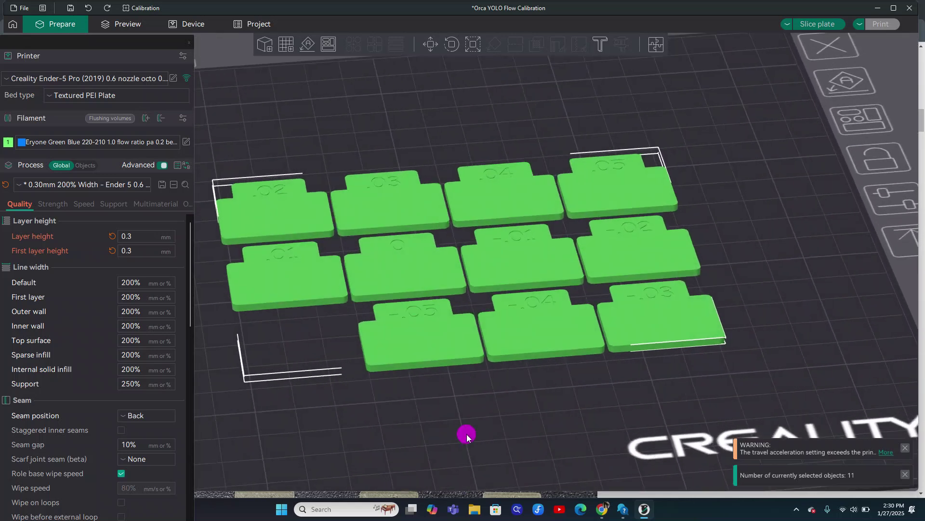
pyautogui.moveTo(510, 478); pyautogui.dragTo(507, 476)
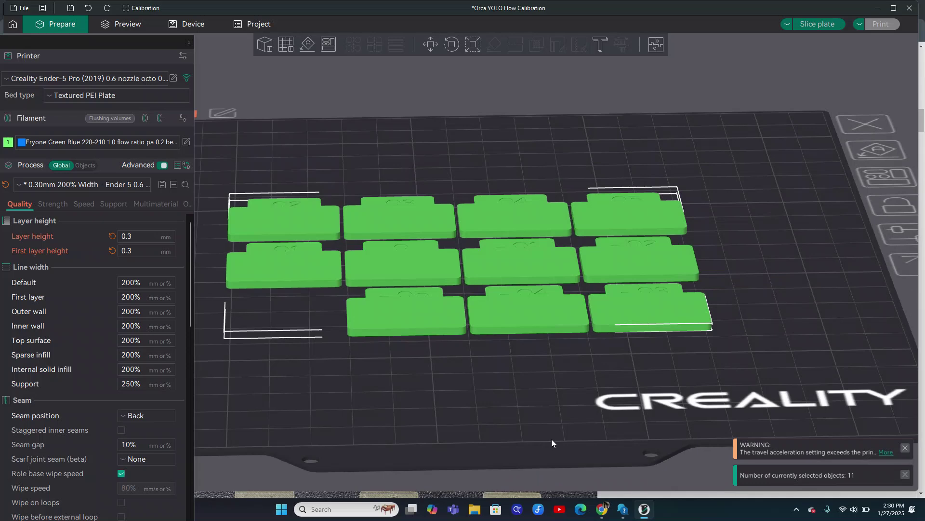
pyautogui.moveTo(553, 409); pyautogui.dragTo(554, 421, button='middle')
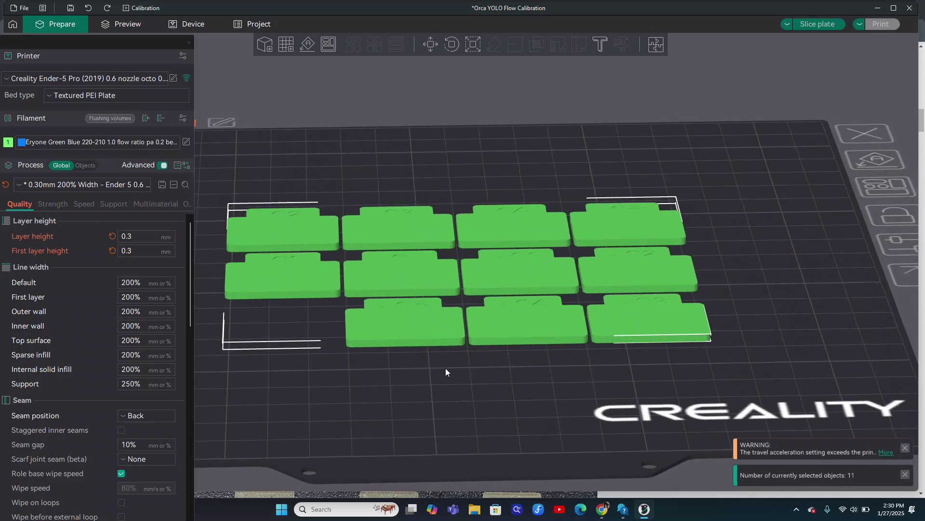
pyautogui.moveTo(525, 375)
pyautogui.mouseDown()
pyautogui.moveTo(512, 384)
pyautogui.moveTo(514, 412)
pyautogui.moveTo(522, 413)
pyautogui.mouseUp()
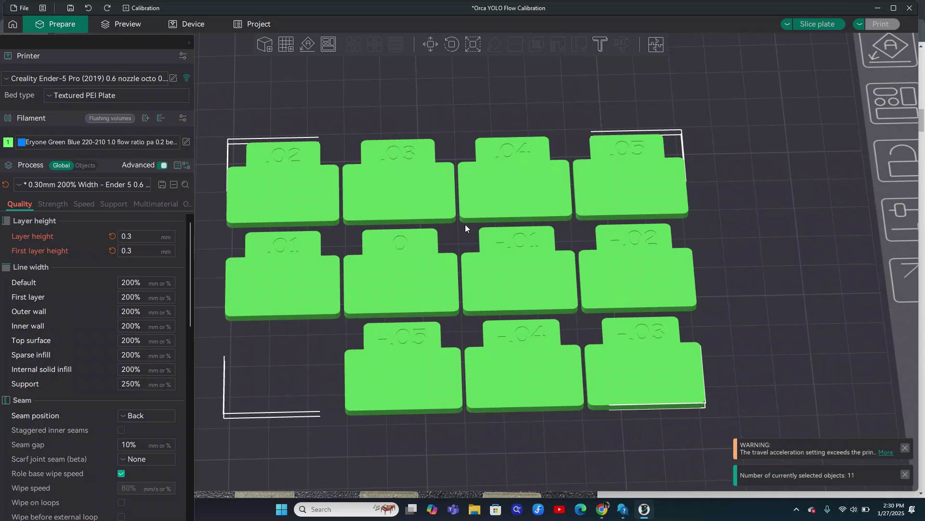
pyautogui.click(186, 143)
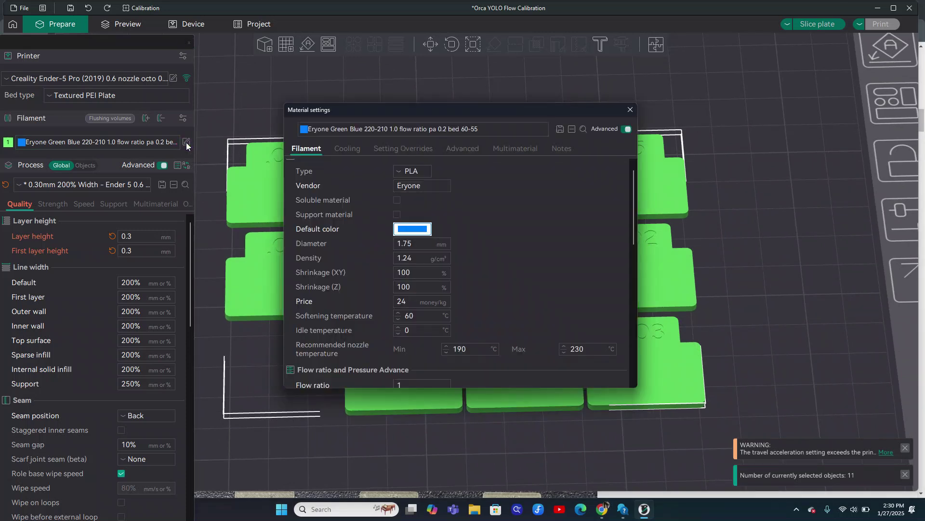
pyautogui.scroll(-2, 510, 273)
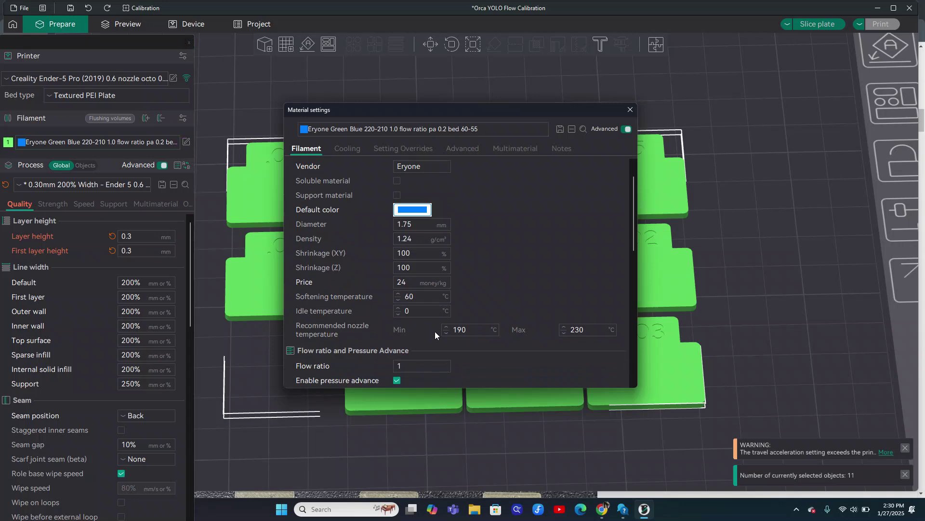
pyautogui.click(415, 366)
pyautogui.press('BackSpace')
pyautogui.write('.98')
pyautogui.press('BackSpace')
pyautogui.press('BackSpace')
pyautogui.press('BackSpace')
pyautogui.click(630, 109)
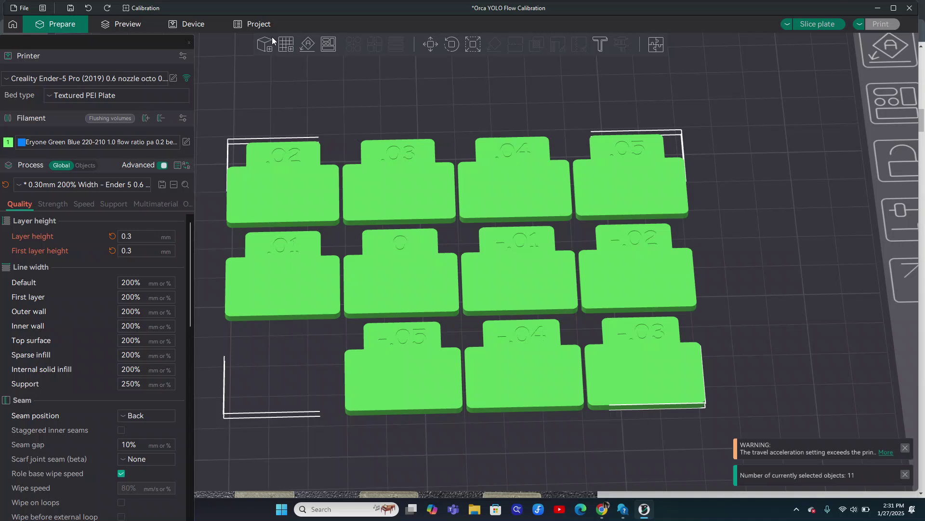
# Start the Flow rate Pass 1 test without saving the YOLO project, transferring modified settings.
pyautogui.click(141, 7)
pyautogui.moveTo(169, 30)
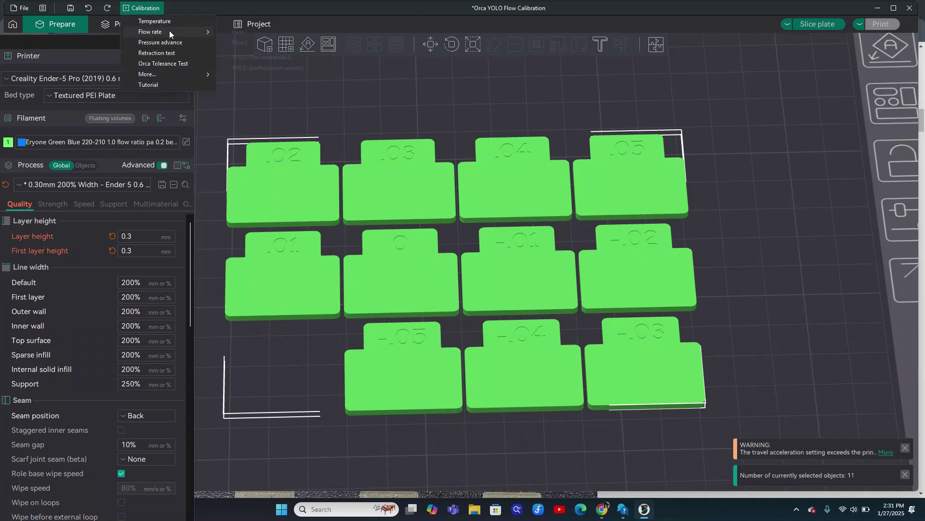
pyautogui.click(241, 31)
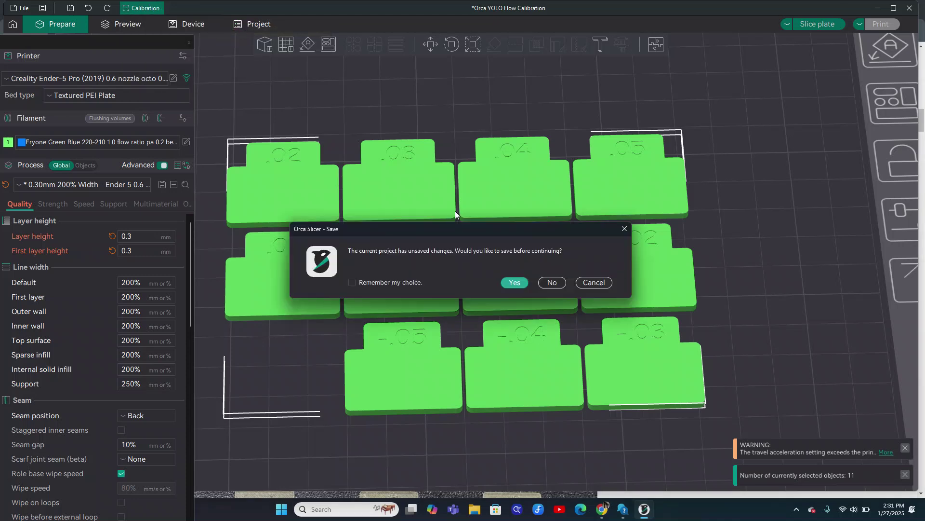
pyautogui.click(552, 283)
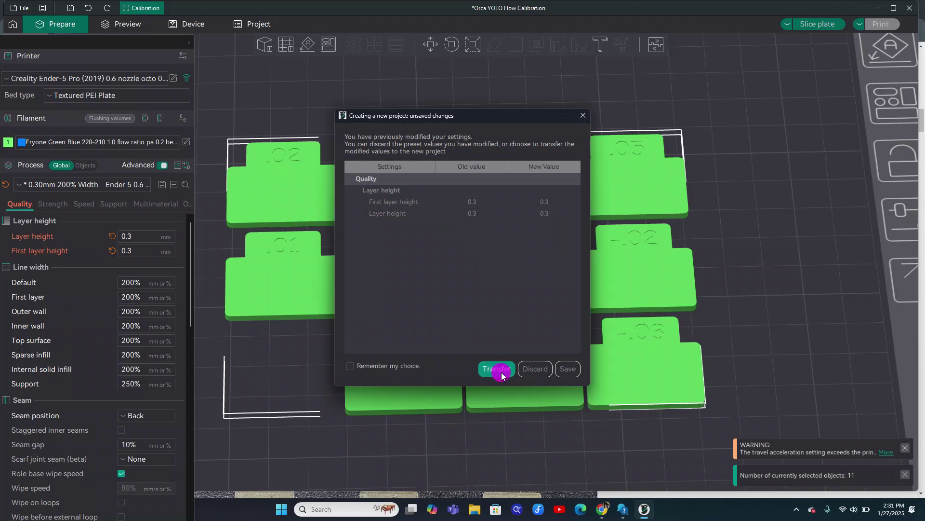
pyautogui.click(497, 369)
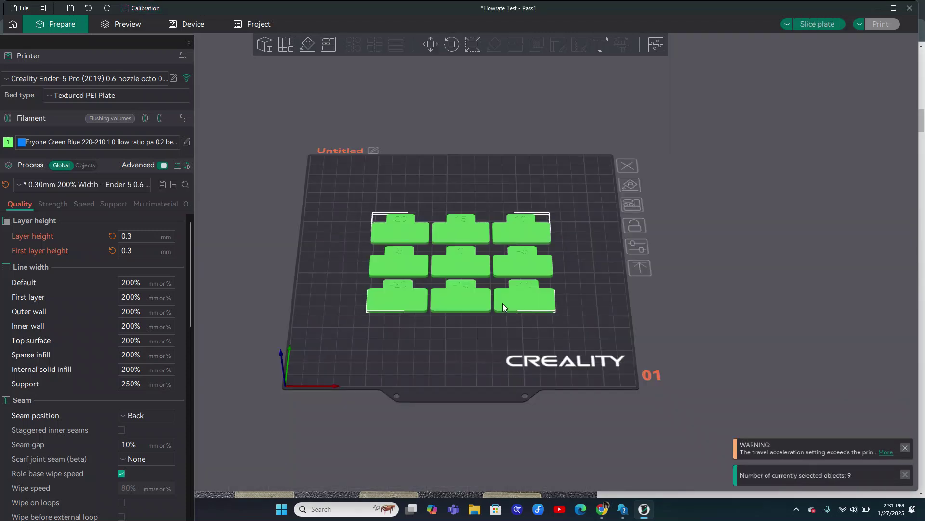
pyautogui.scroll(5, 503, 302)
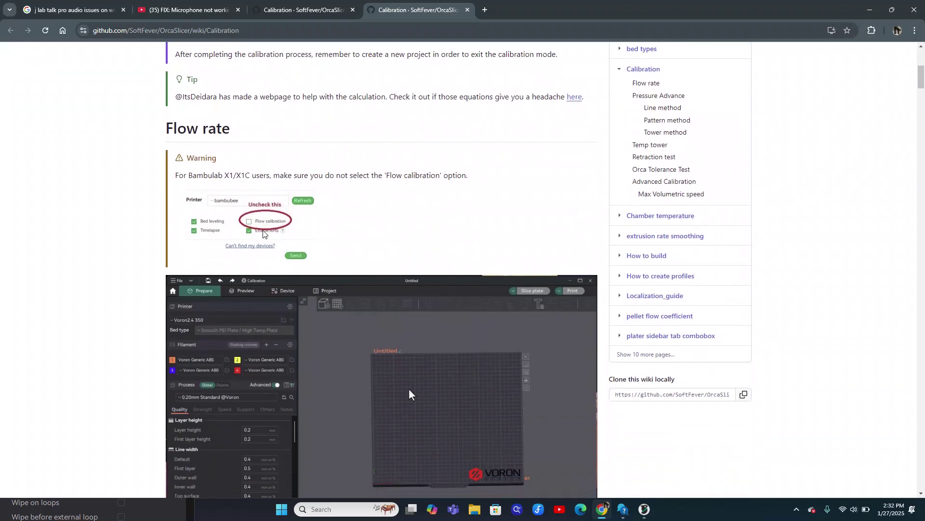
pyautogui.scroll(-10, 264, 231)
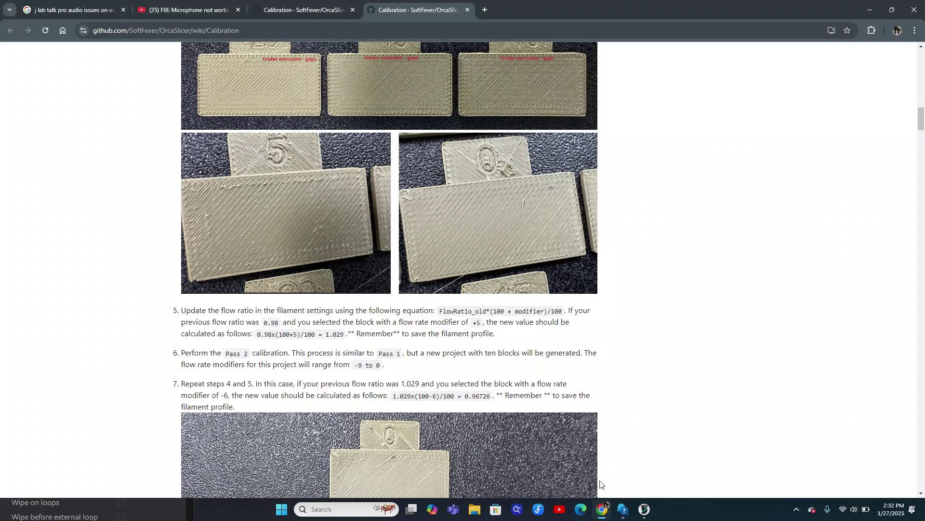
# Scroll the wiki to the FlowRatio_old*(100 + modifier)/100 steps and bring up Windows search.
pyautogui.click(334, 507)
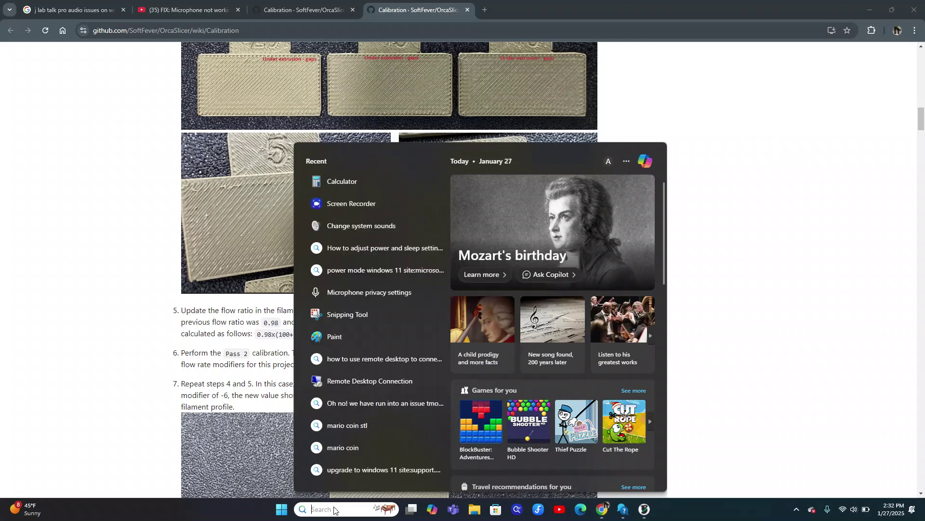
# Compute 115 ÷ 100 = 1.15 in Calculator, then minimize Chrome and Calculator to return to OrcaSlicer.
pyautogui.write('cal')
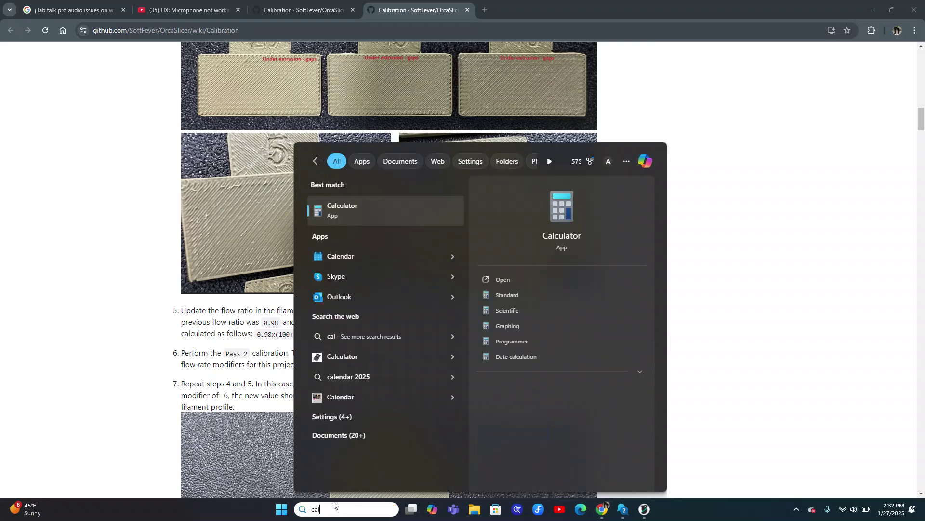
pyautogui.click(351, 207)
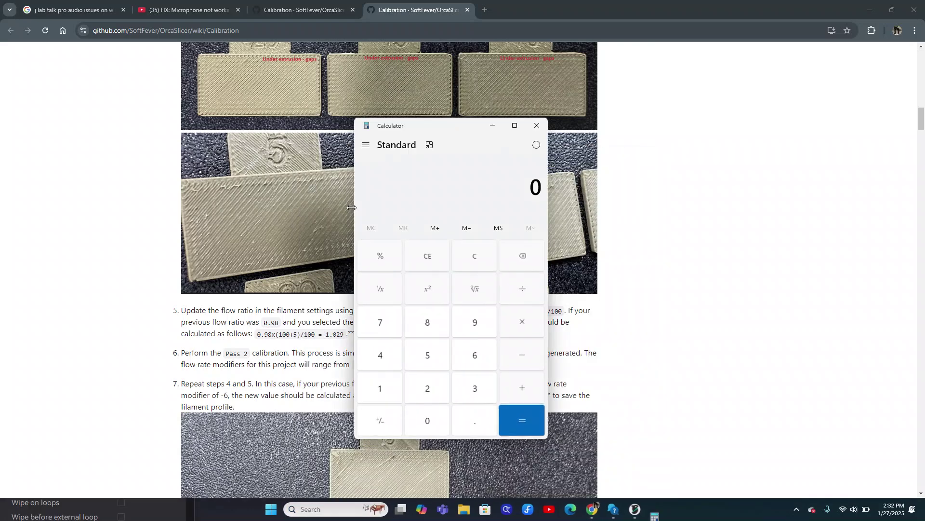
pyautogui.click(381, 397)
pyautogui.click(383, 399)
pyautogui.click(439, 357)
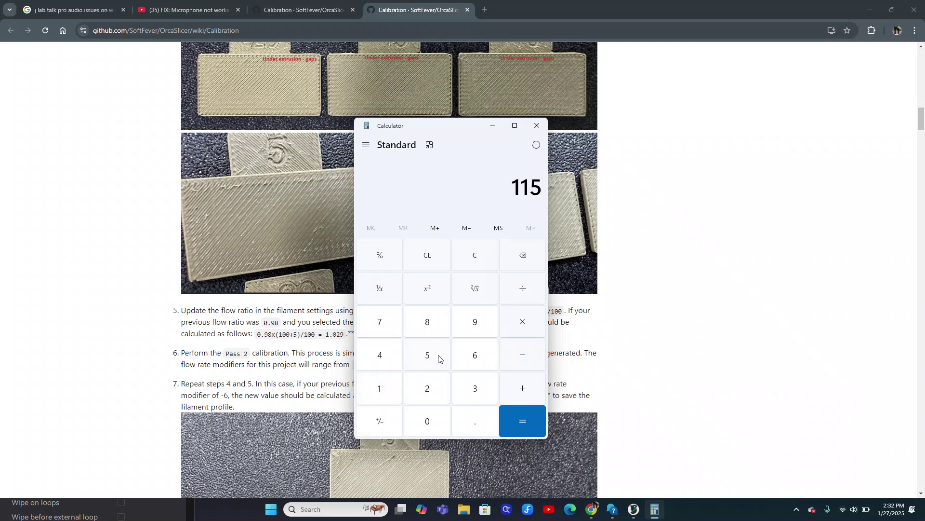
pyautogui.click(531, 301)
pyautogui.click(387, 394)
pyautogui.click(419, 416)
pyautogui.click(419, 416)
pyautogui.click(528, 425)
pyautogui.click(869, 9)
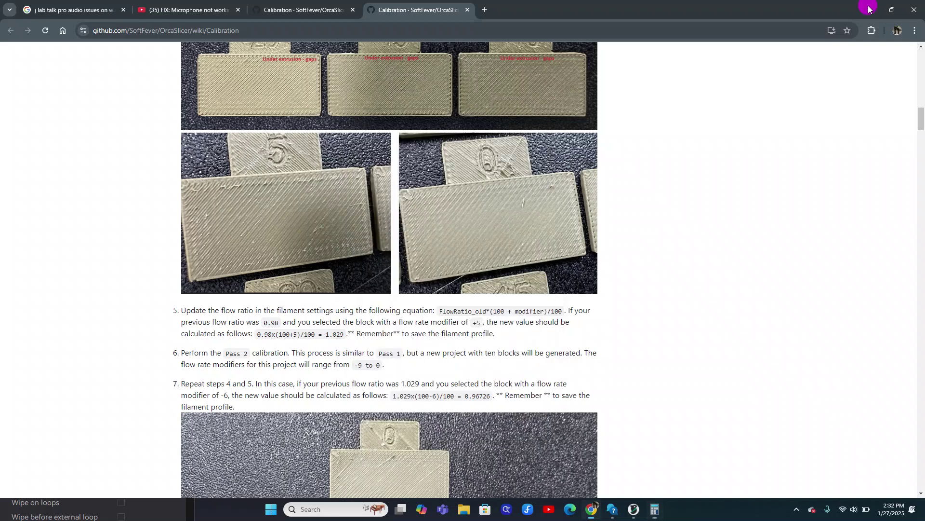
pyautogui.click(491, 126)
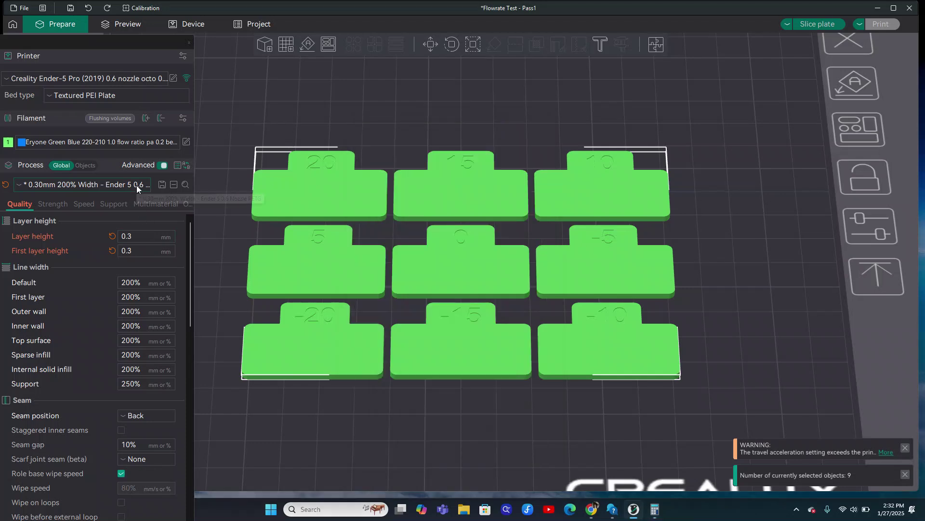
# In the filament material settings, change Flow ratio to 1.15, save the preset and close the window.
pyautogui.click(186, 142)
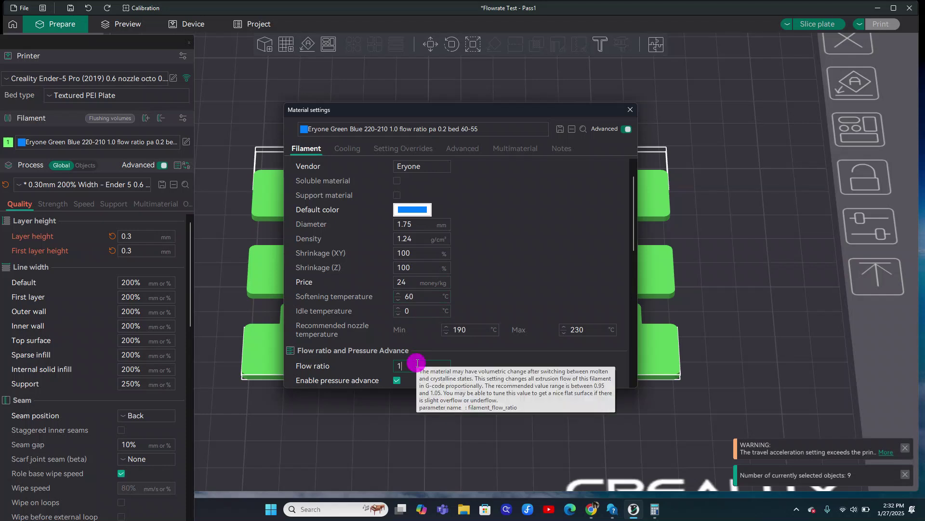
pyautogui.write('5')
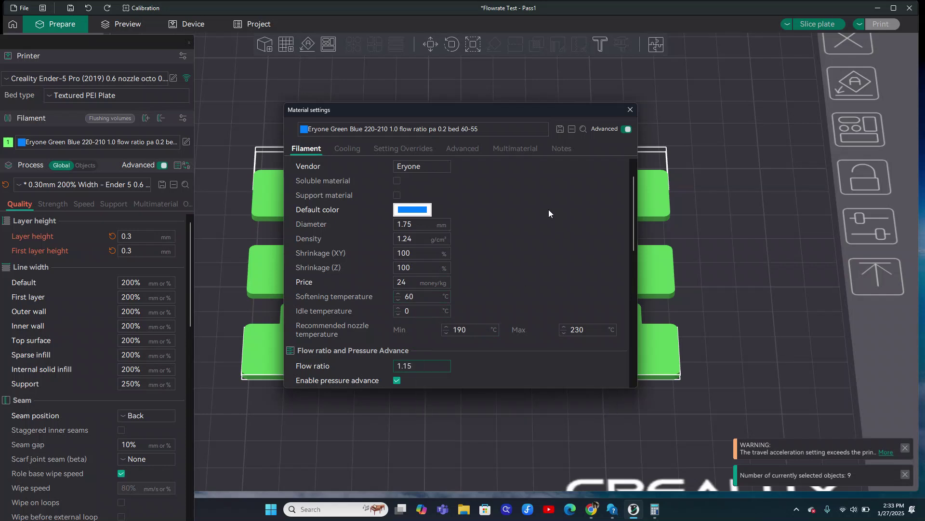
pyautogui.click(559, 129)
pyautogui.click(486, 280)
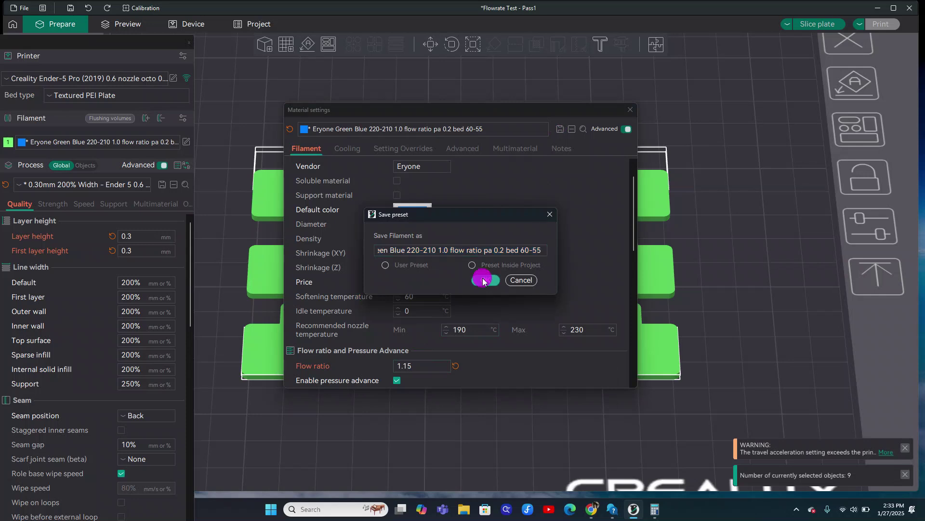
pyautogui.click(629, 110)
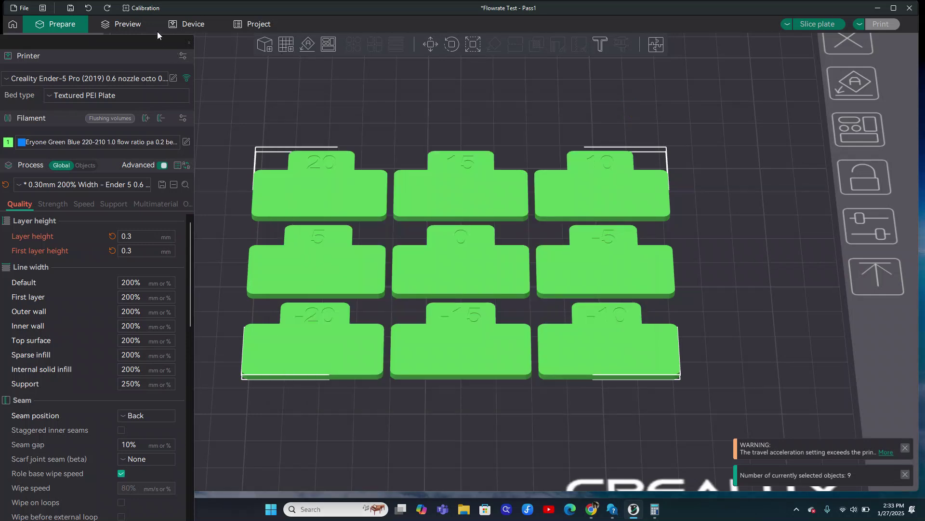
# Choose the Pass 2 flow test, then cancel the prompt to save the Pass 1 project file.
pyautogui.click(143, 8)
pyautogui.moveTo(174, 33)
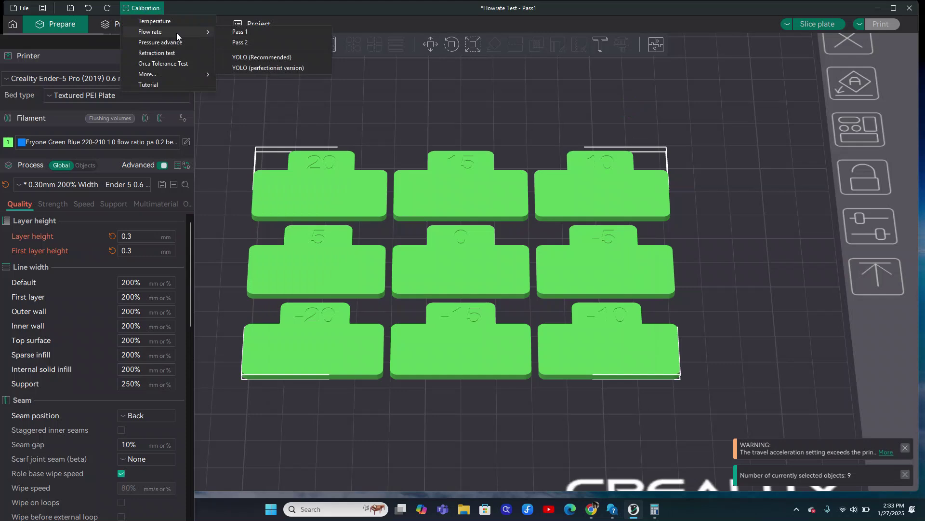
pyautogui.click(254, 42)
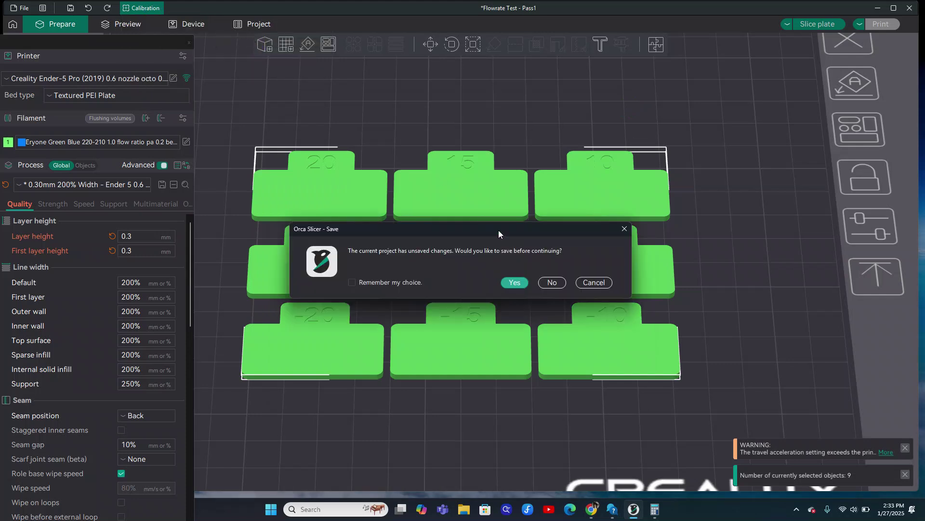
pyautogui.click(515, 282)
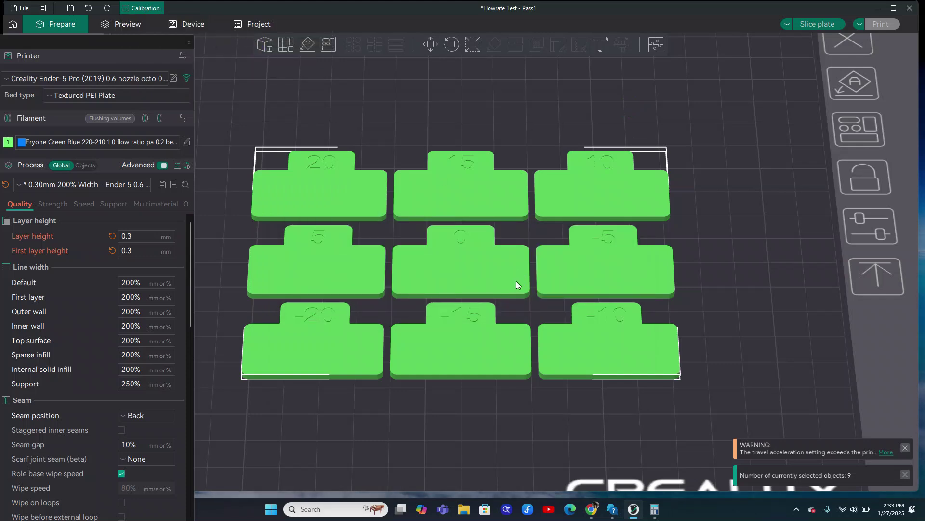
pyautogui.click(421, 241)
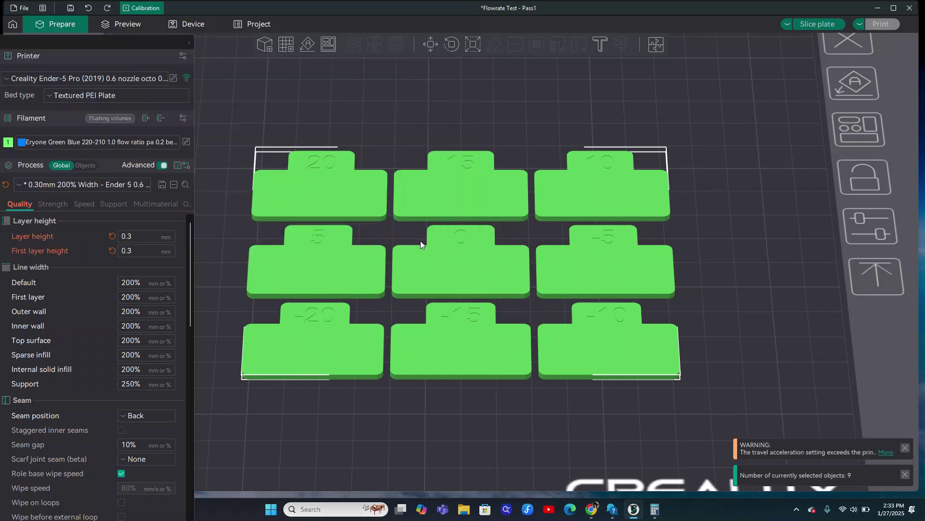
# Start Flow rate Pass 2 again without saving, transferring the modified settings into the new project.
pyautogui.click(148, 9)
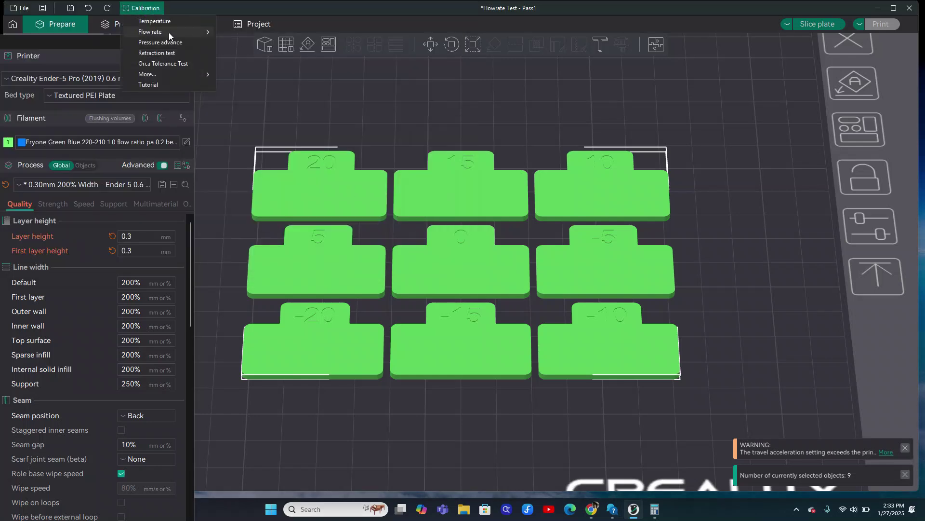
pyautogui.moveTo(170, 33)
pyautogui.click(243, 43)
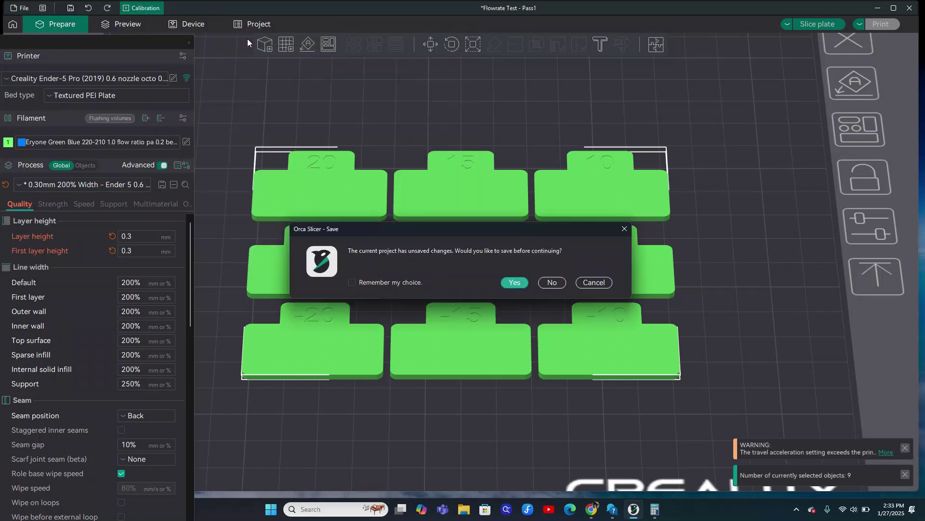
pyautogui.click(552, 282)
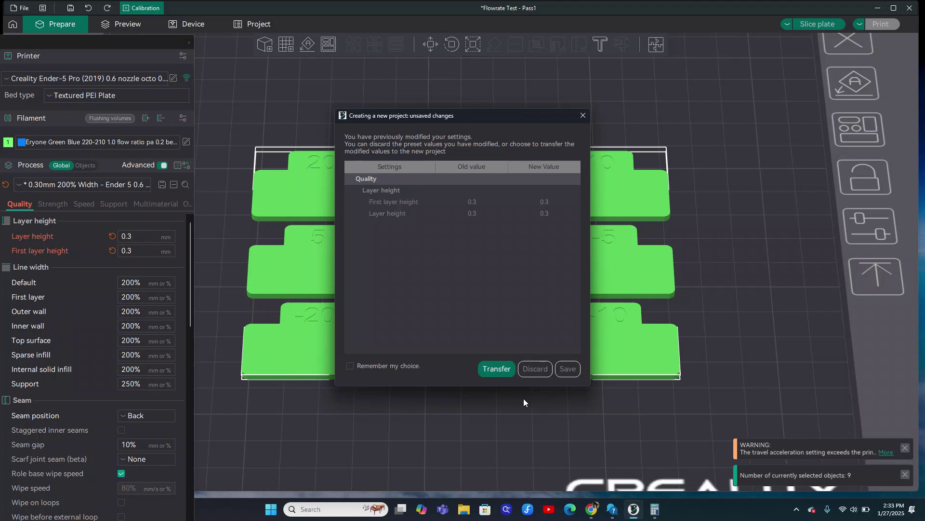
pyautogui.click(494, 368)
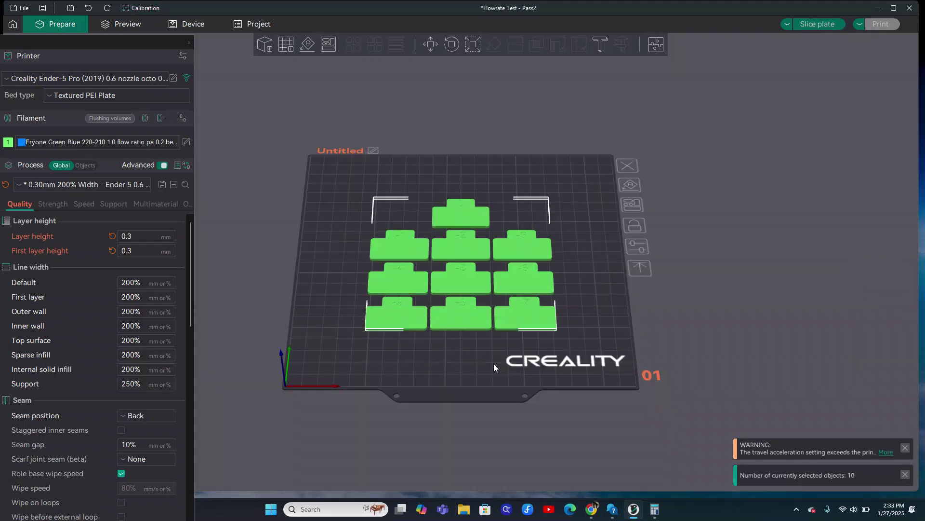
# Zoom in until the ten Pass 2 blocks labelled 0 to -9 fill the view.
pyautogui.scroll(5, 495, 296)
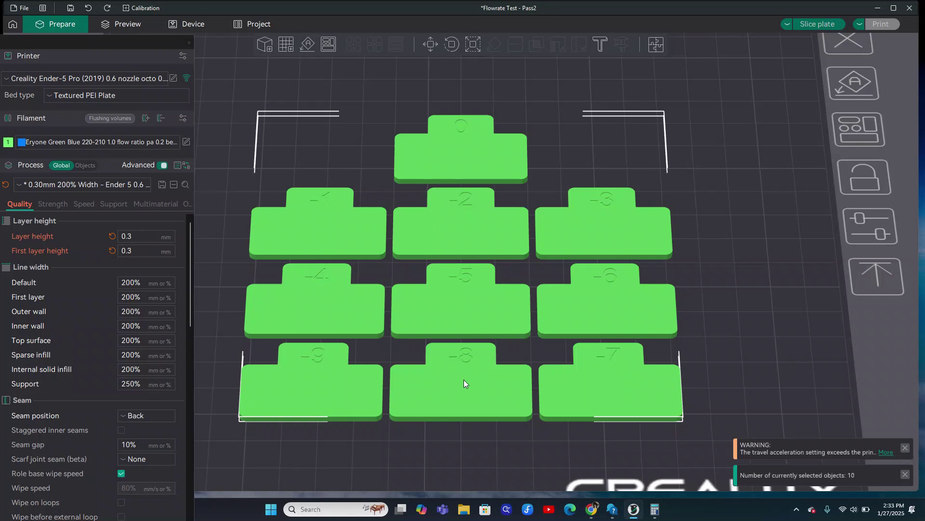
# Bring up Calculator, clear it and multiply 92 by the old flow ratio 1.15.
pyautogui.click(655, 509)
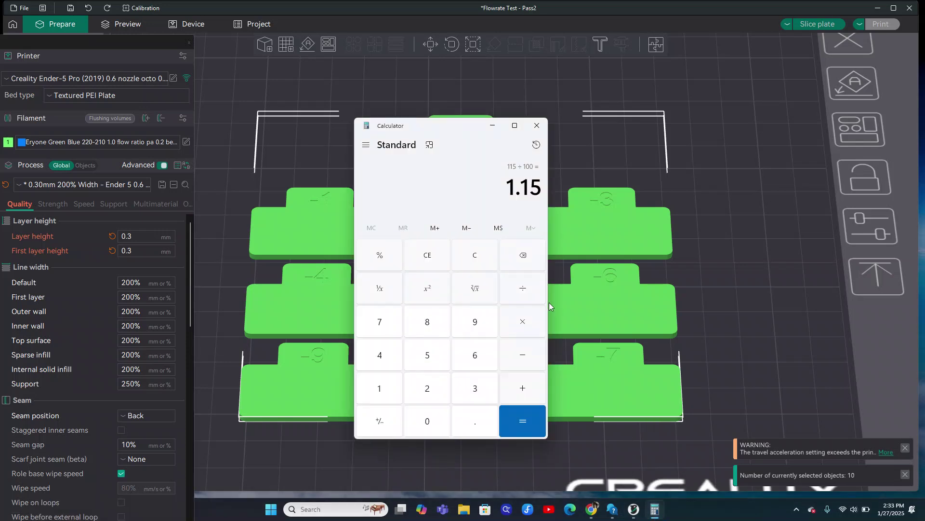
pyautogui.click(465, 256)
pyautogui.click(477, 319)
pyautogui.click(431, 399)
pyautogui.click(529, 321)
pyautogui.click(385, 384)
pyautogui.click(470, 420)
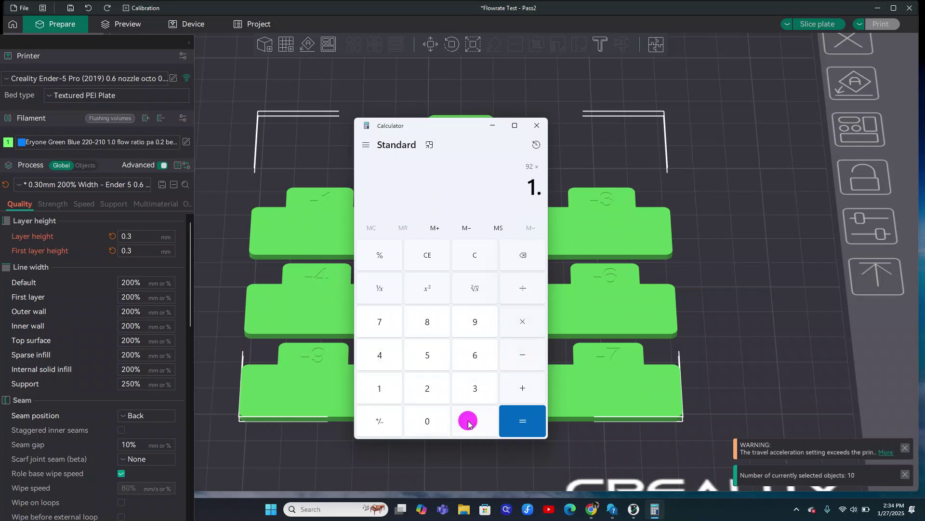
pyautogui.click(377, 381)
pyautogui.click(427, 361)
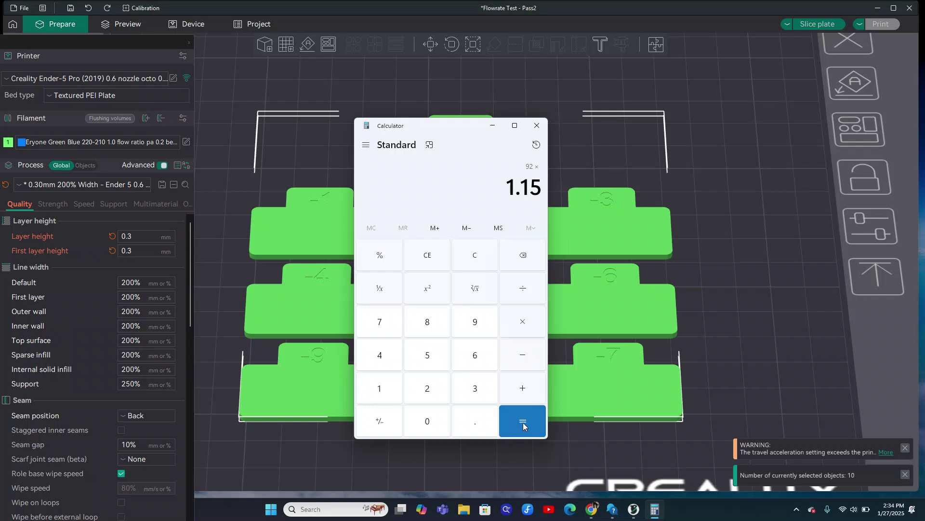
# Divide 105.8 by 100 to get the new flow ratio 1.058, then close Calculator.
pyautogui.click(524, 293)
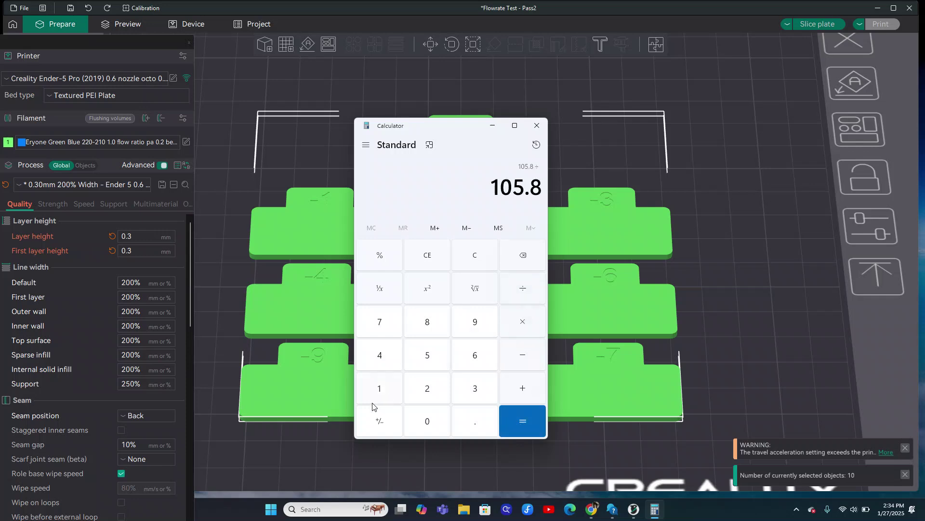
pyautogui.click(380, 387)
pyautogui.click(415, 427)
pyautogui.click(415, 427)
pyautogui.click(526, 425)
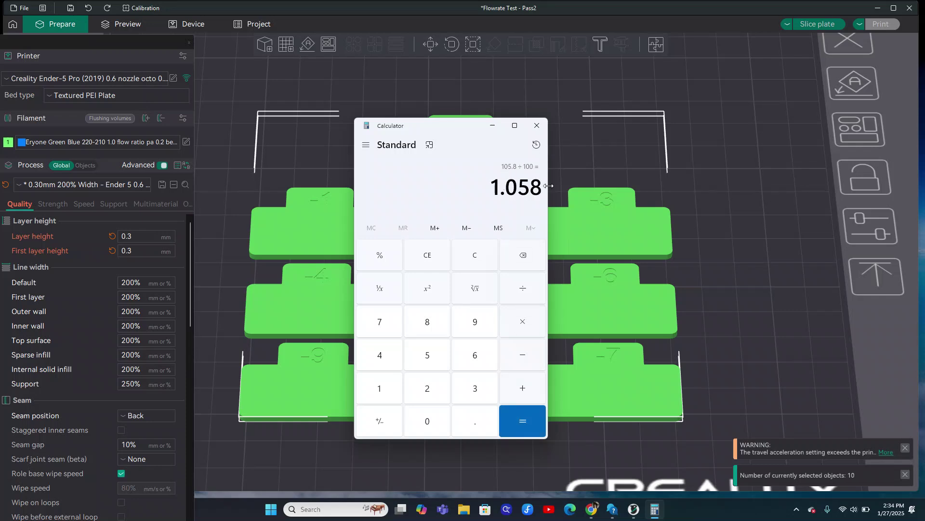
pyautogui.click(537, 126)
# In the Eryone filament's material settings, replace flow ratio 1.15 with 1.058 and close.
pyautogui.click(185, 142)
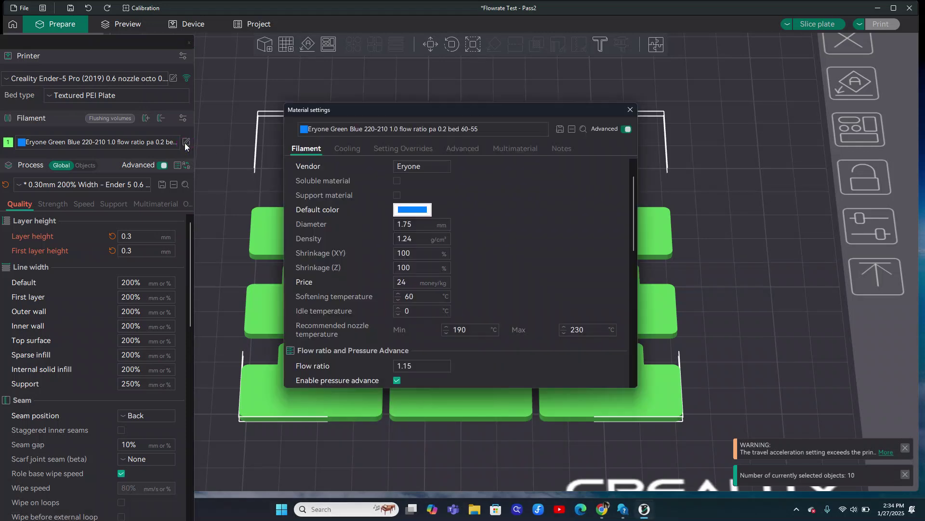
pyautogui.press('BackSpace')
pyautogui.press('BackSpace')
pyautogui.write('058')
pyautogui.click(629, 111)
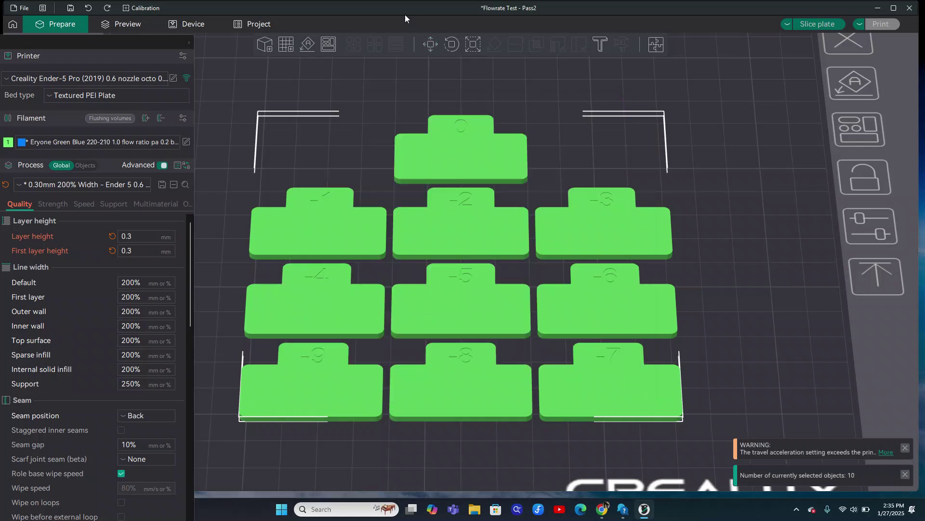